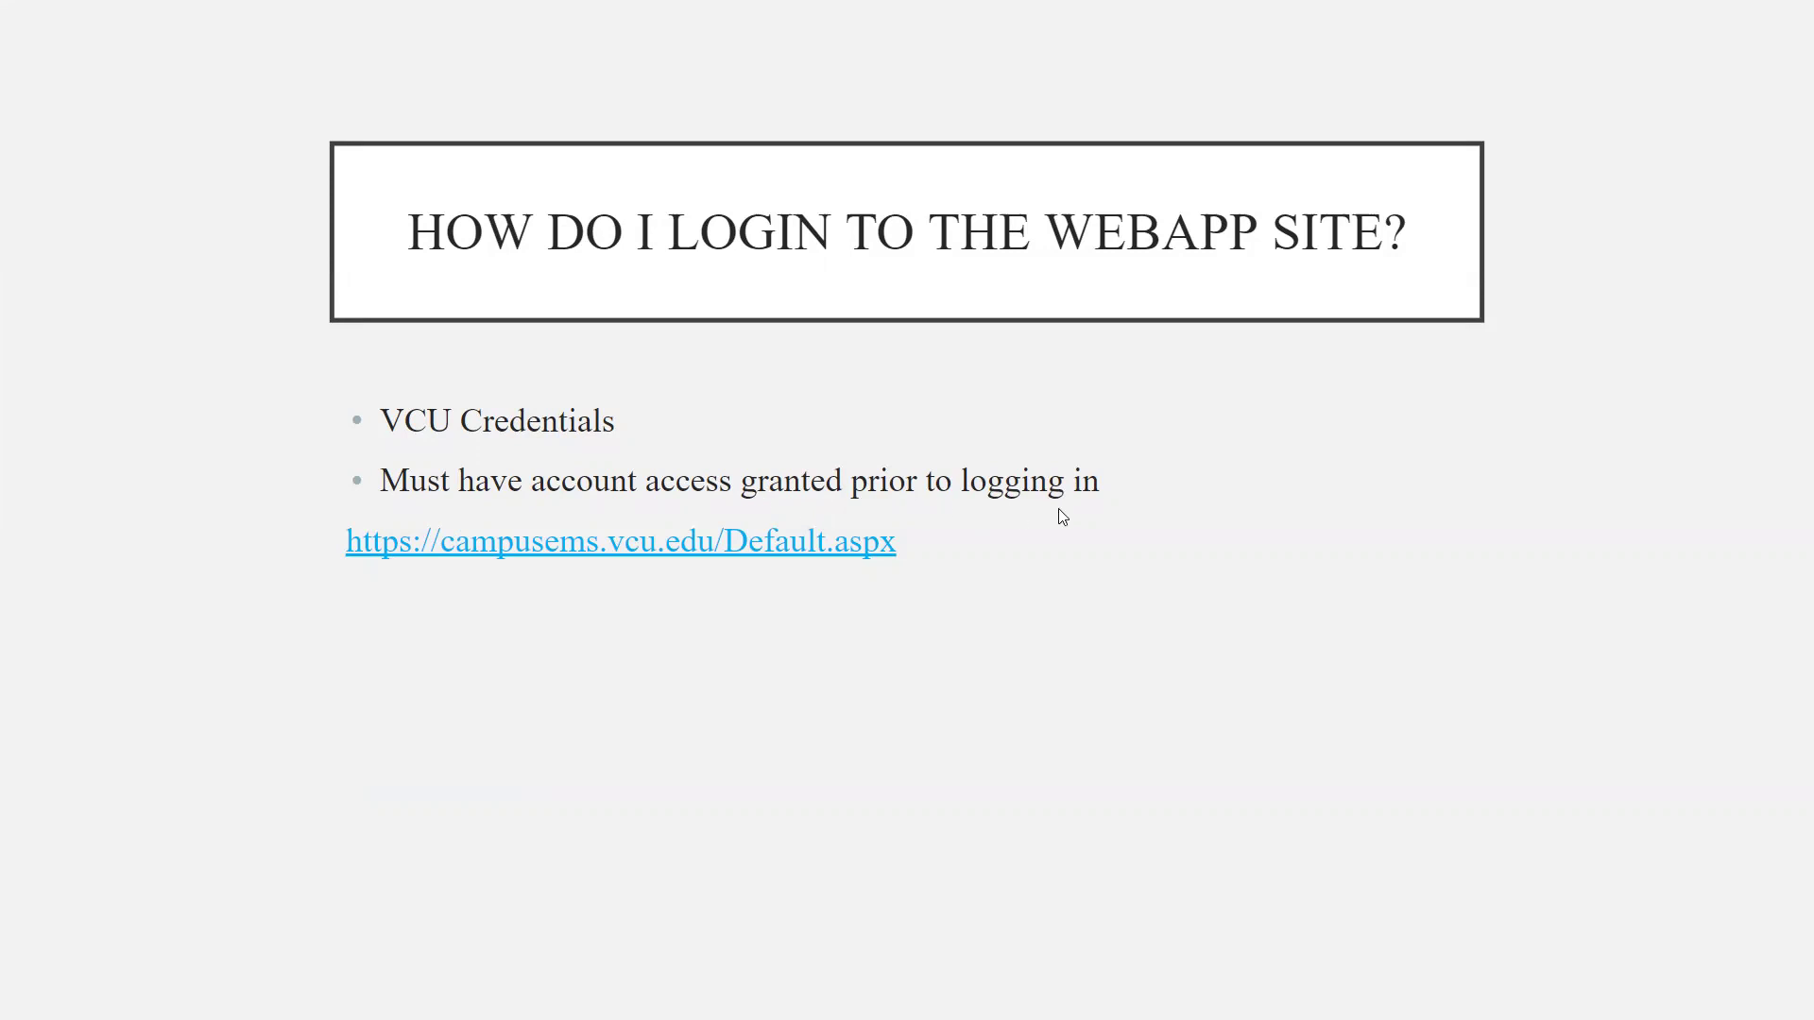
# - Open the campusems link in an incognito window and check Chrome's menu for private browsing
pyautogui.rightClick(623, 560)
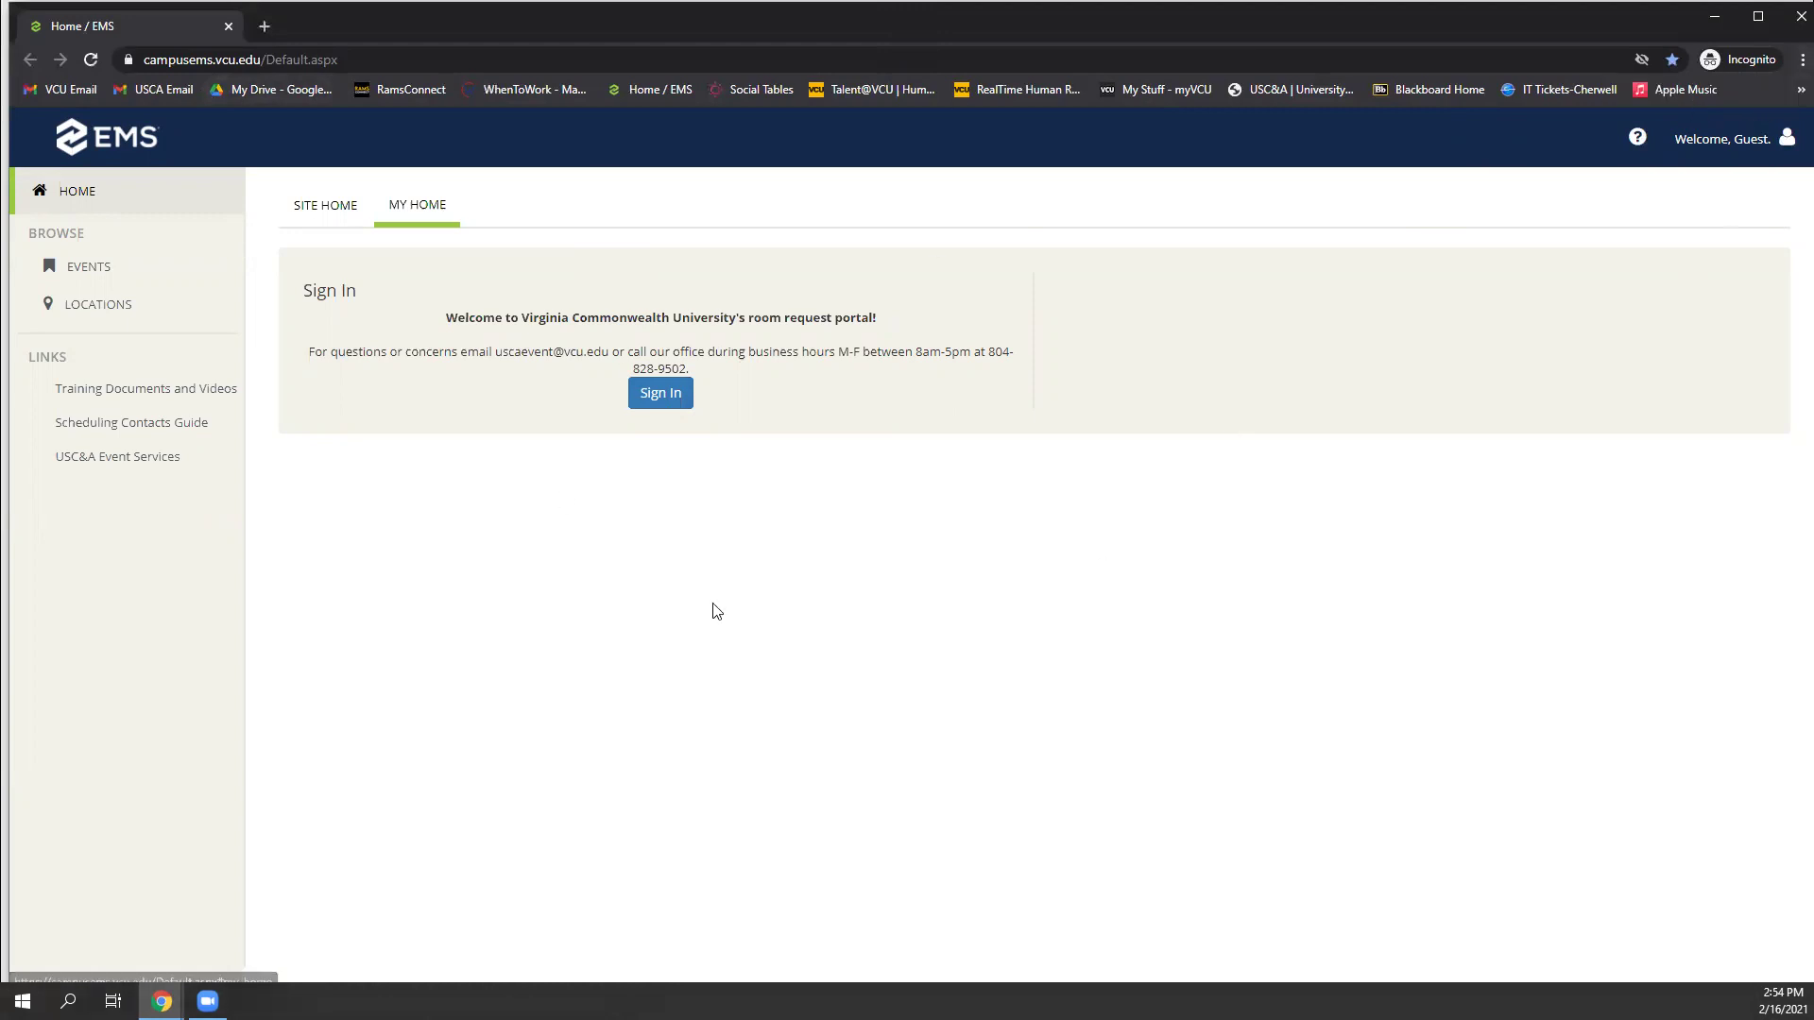
pyautogui.click(1801, 60)
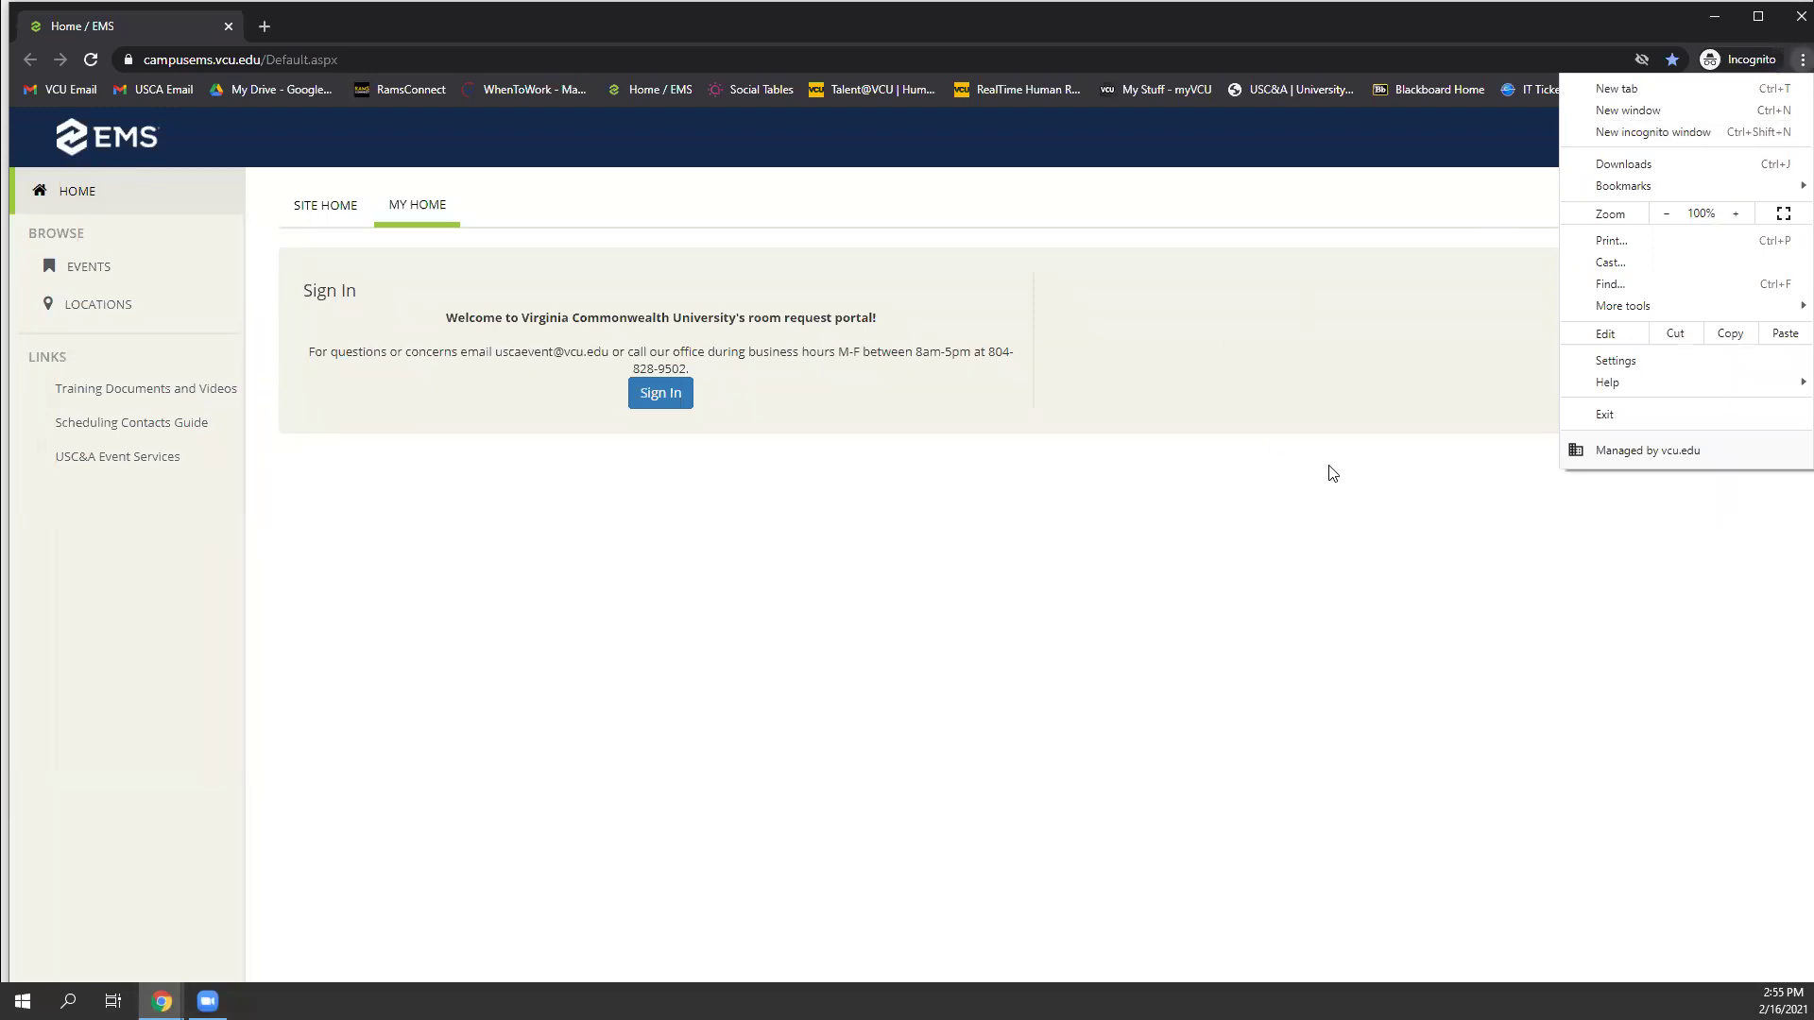
pyautogui.click(1417, 639)
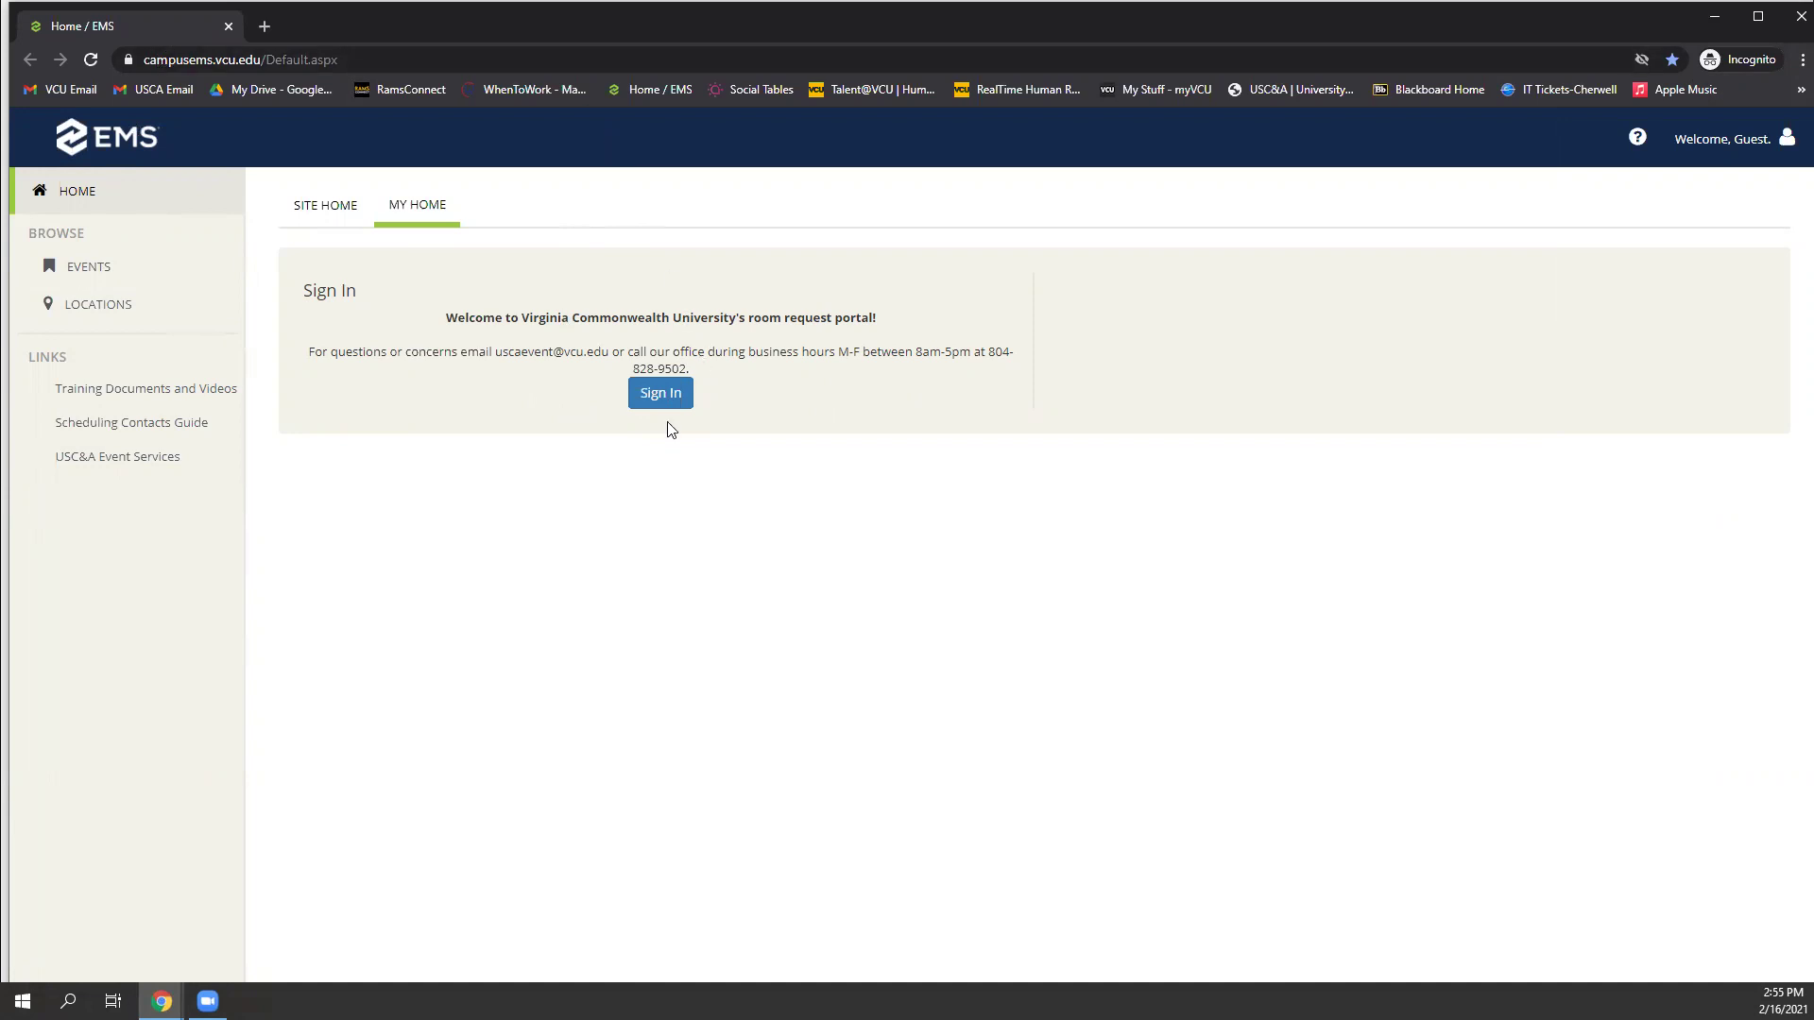
# - Sign in on the VCU Central Authentication Service page with the eID and password
pyautogui.click(662, 397)
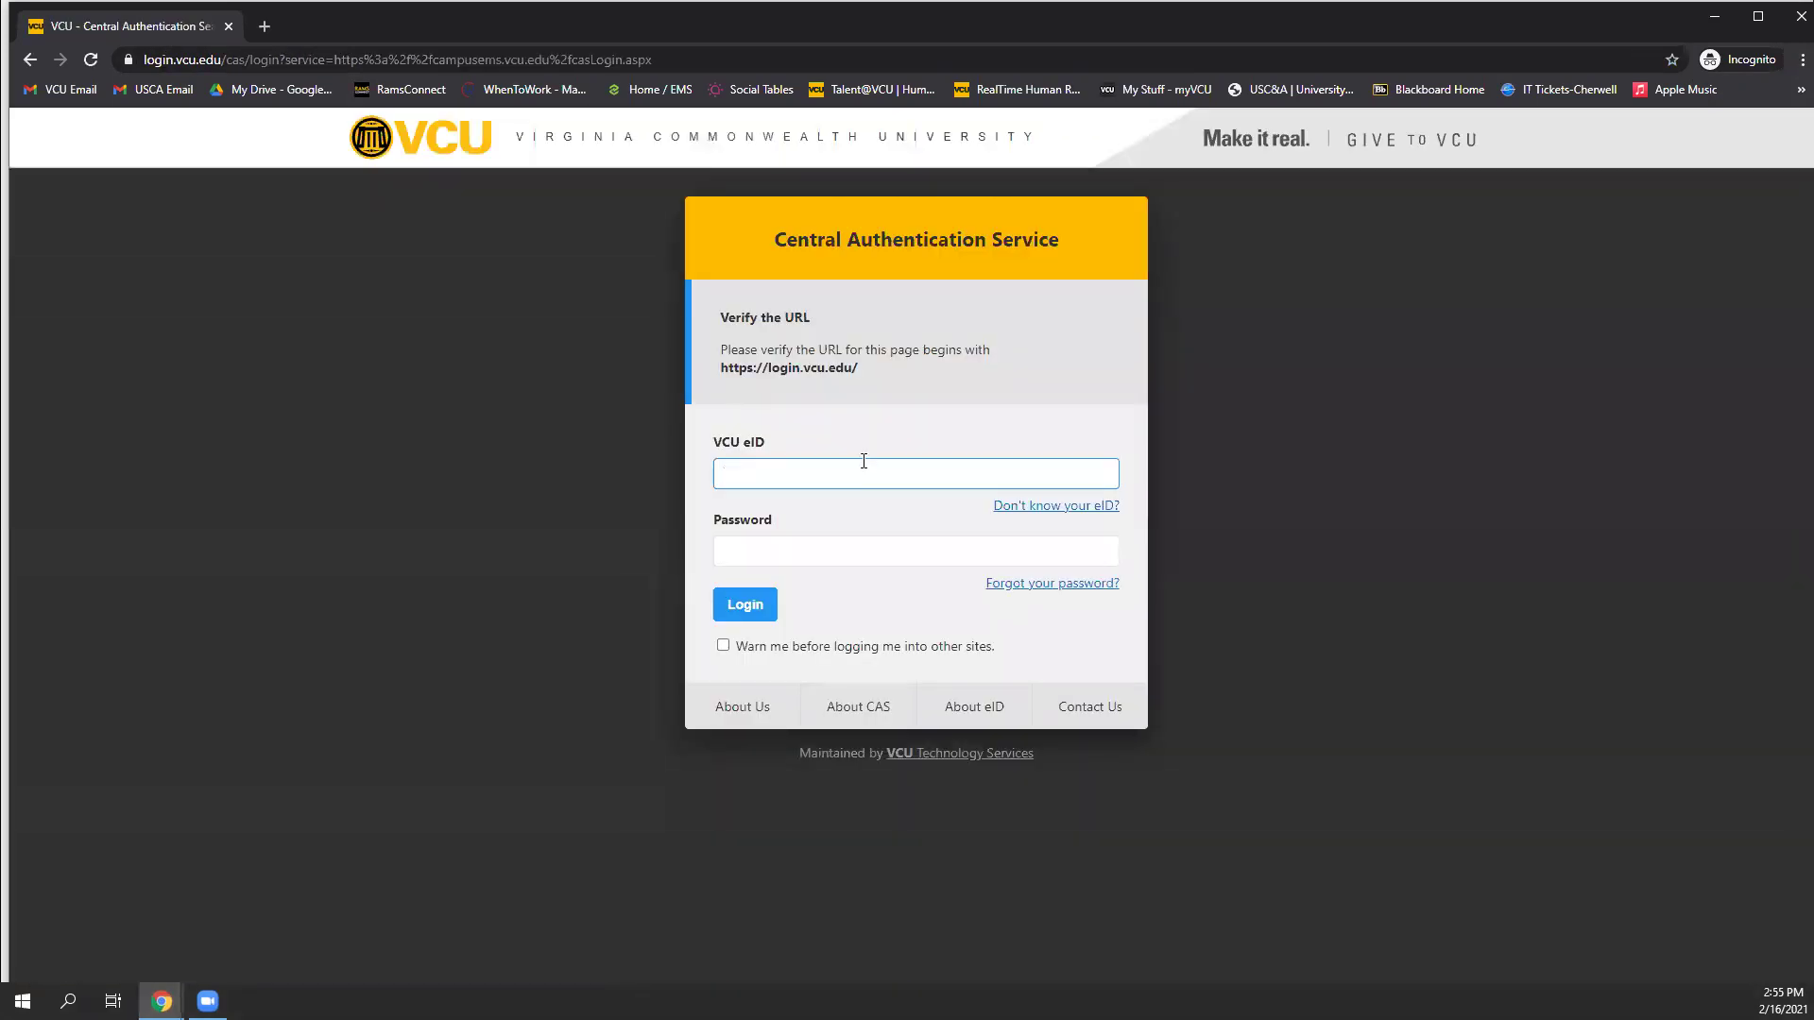
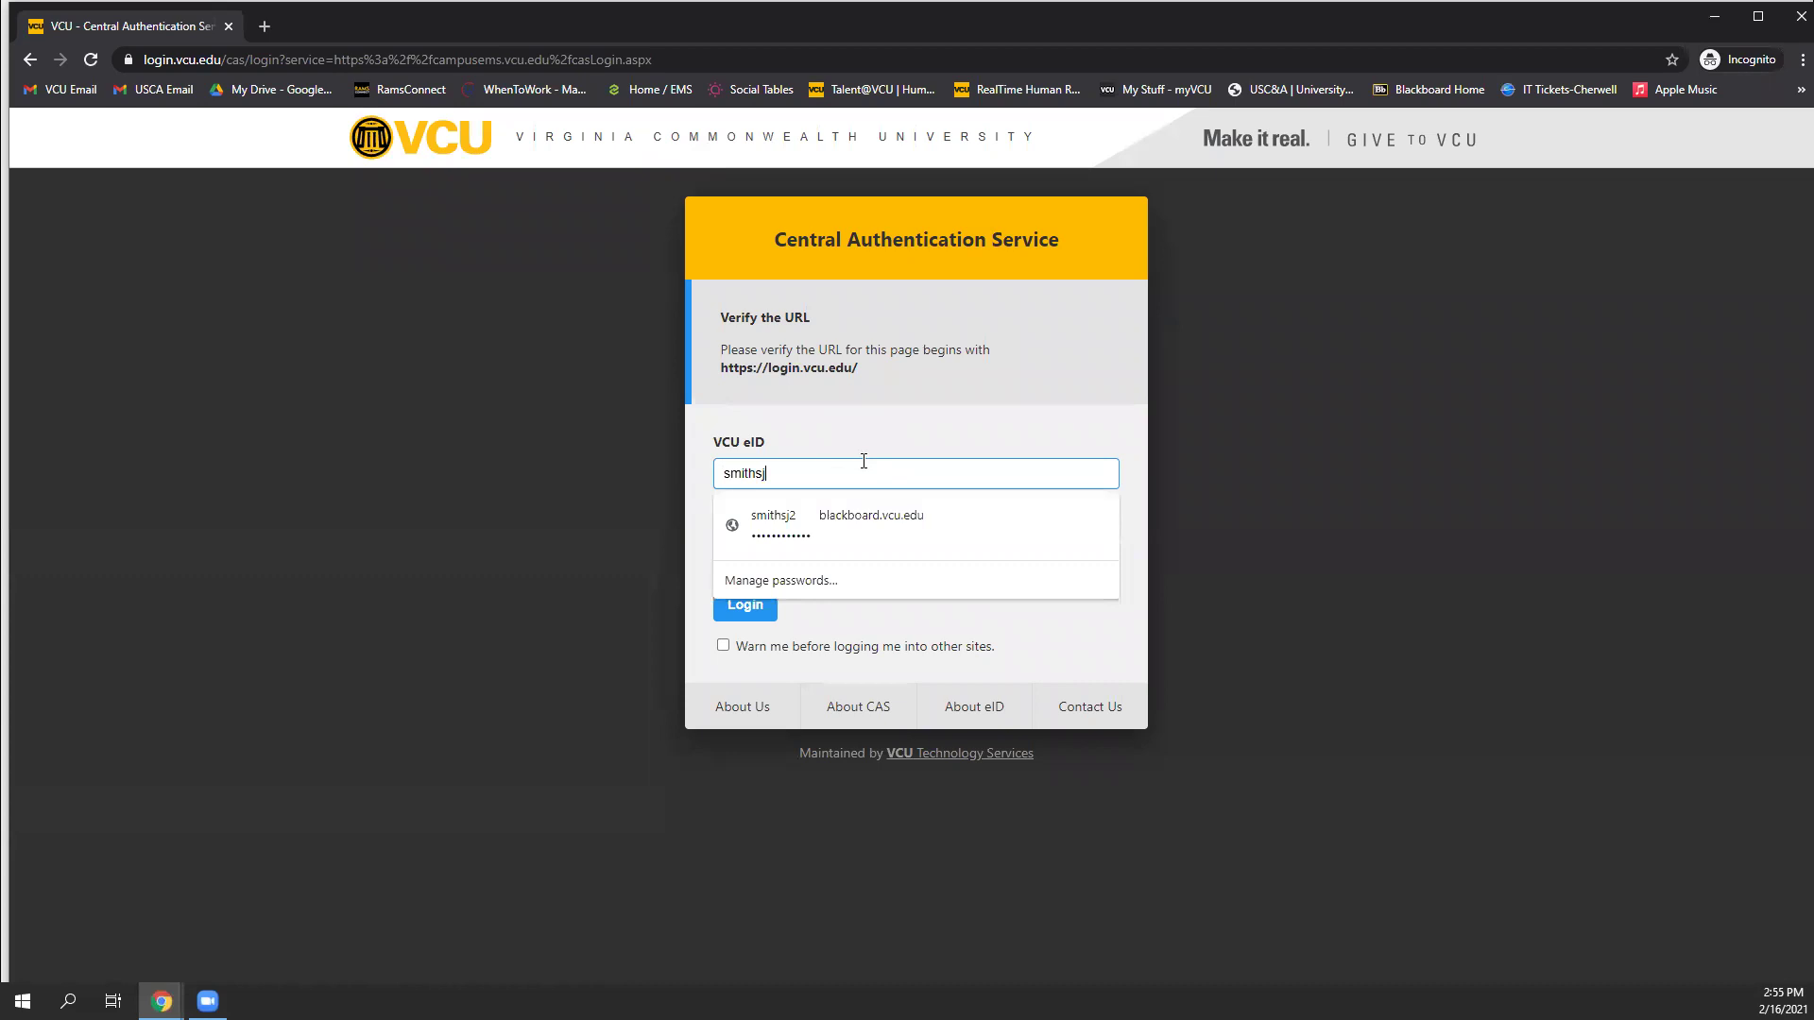
pyautogui.press('Tab')
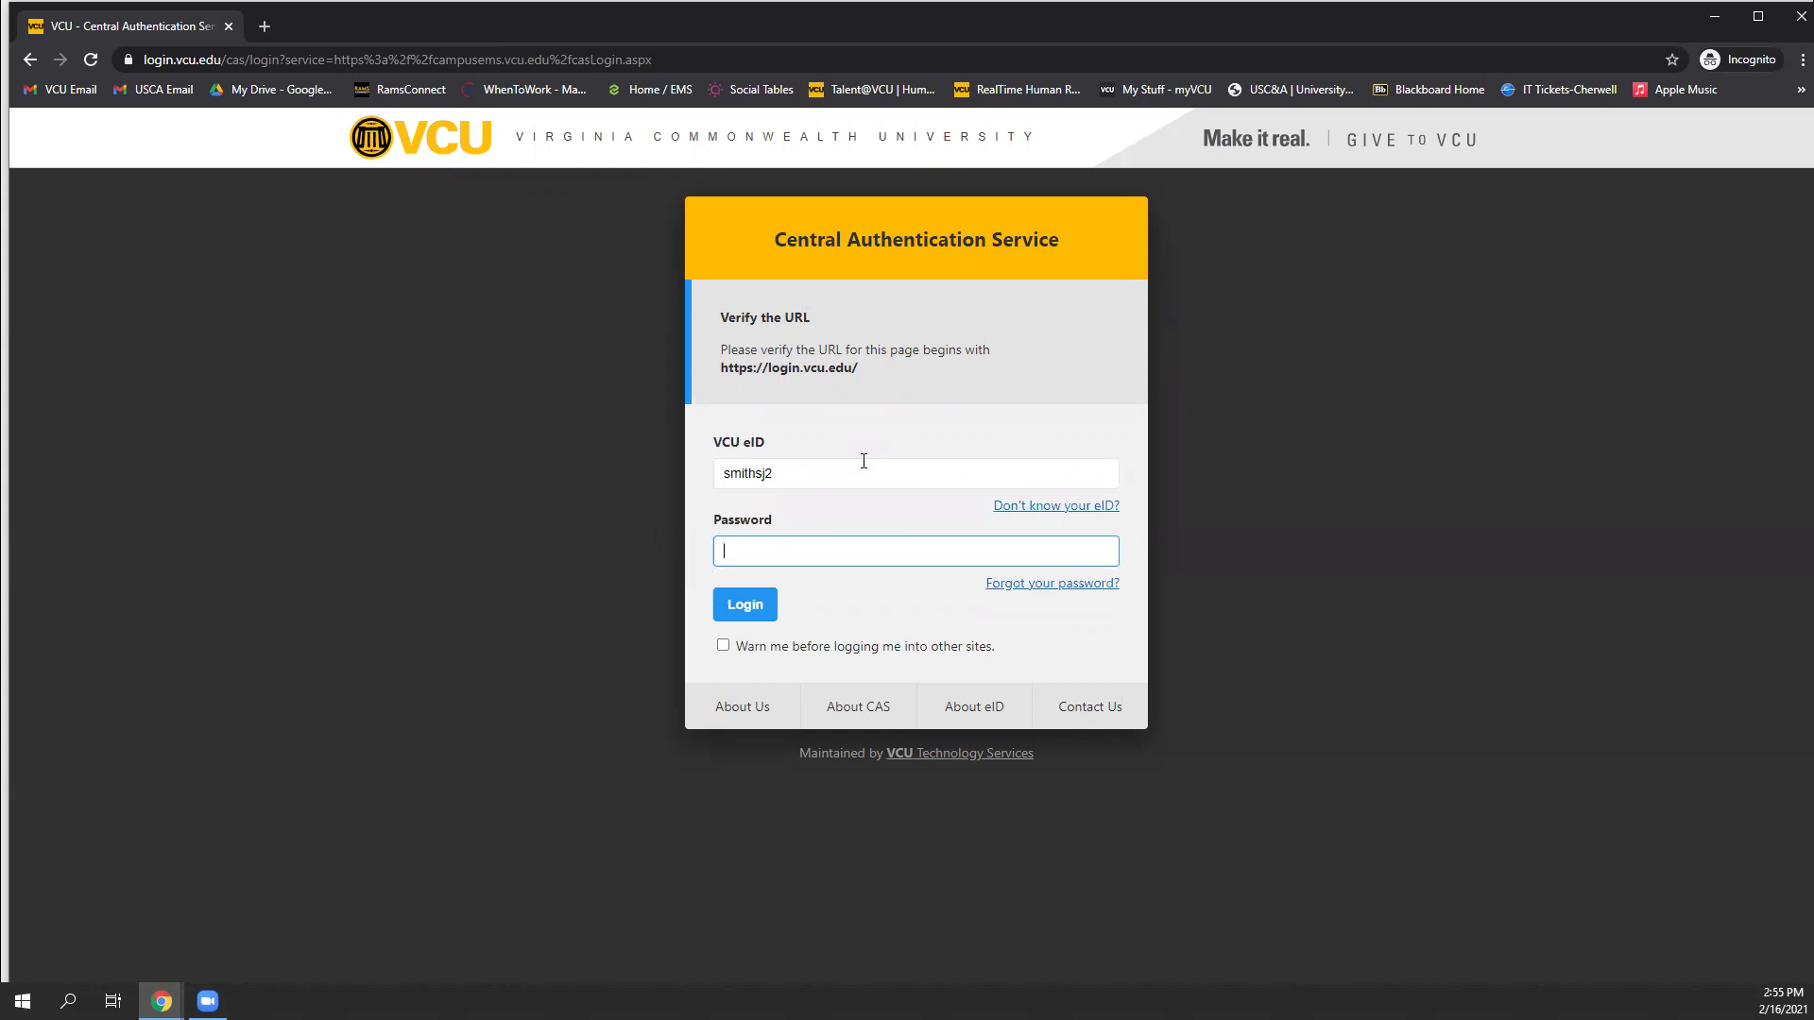
pyautogui.write('••••••••••••')
pyautogui.press('Return')
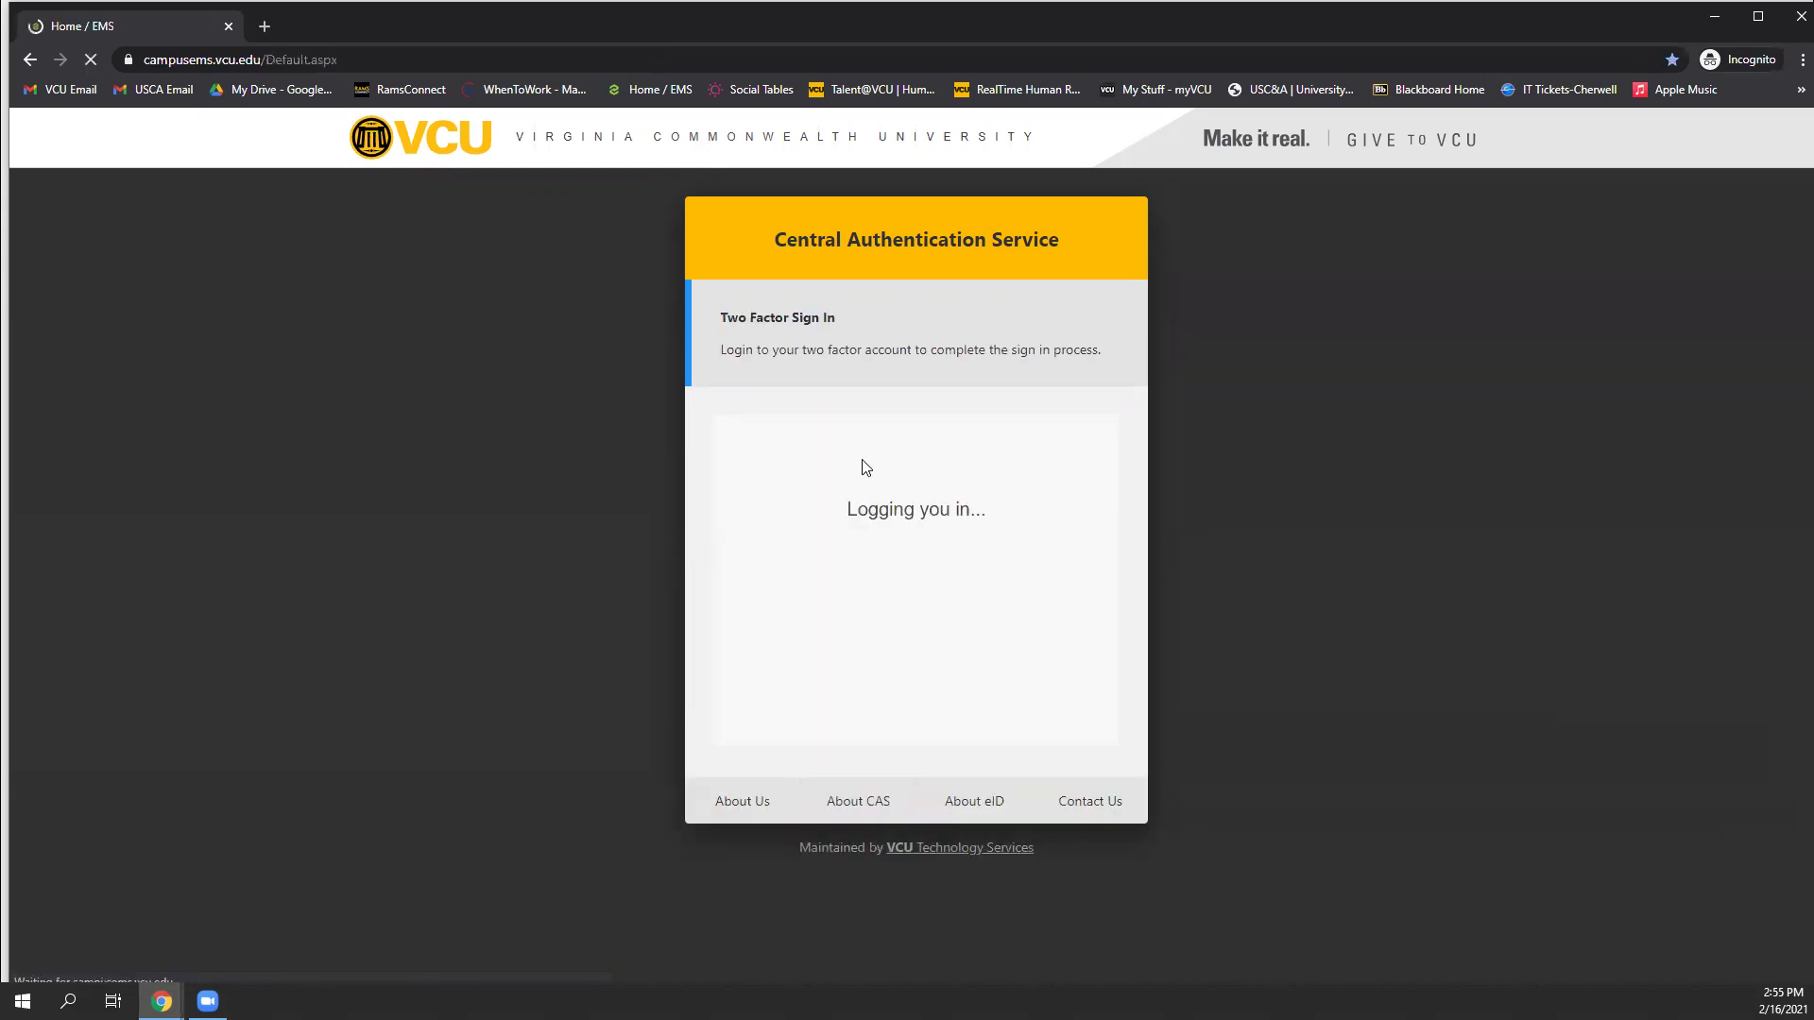